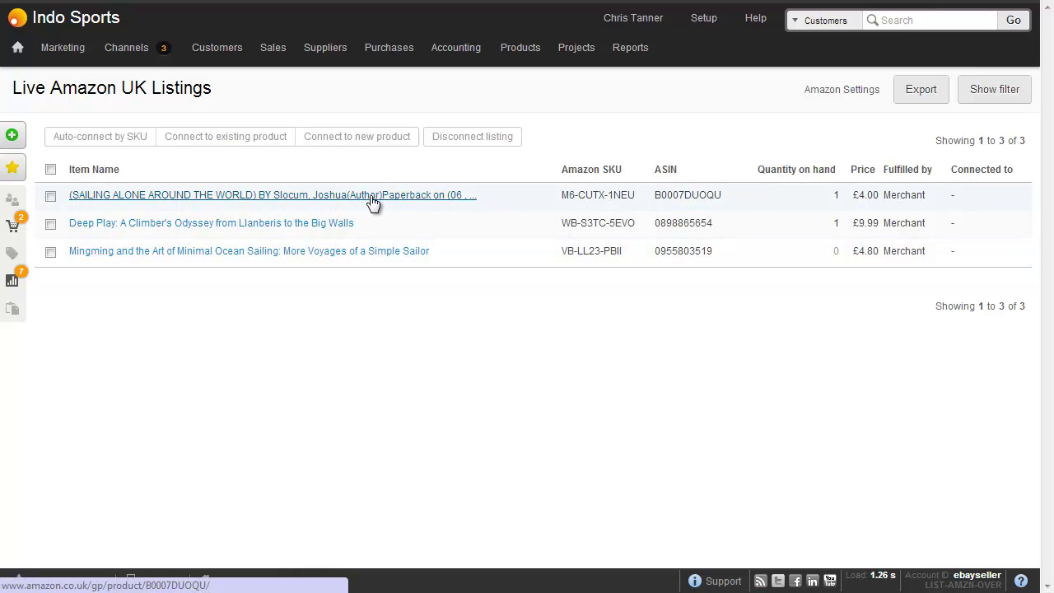
# Step: Start connecting the Sailing Alone Around the World listing to a new product and shorten the product name to "SAILING ALONE AROUND THE WORLD"
pyautogui.click(50, 197)
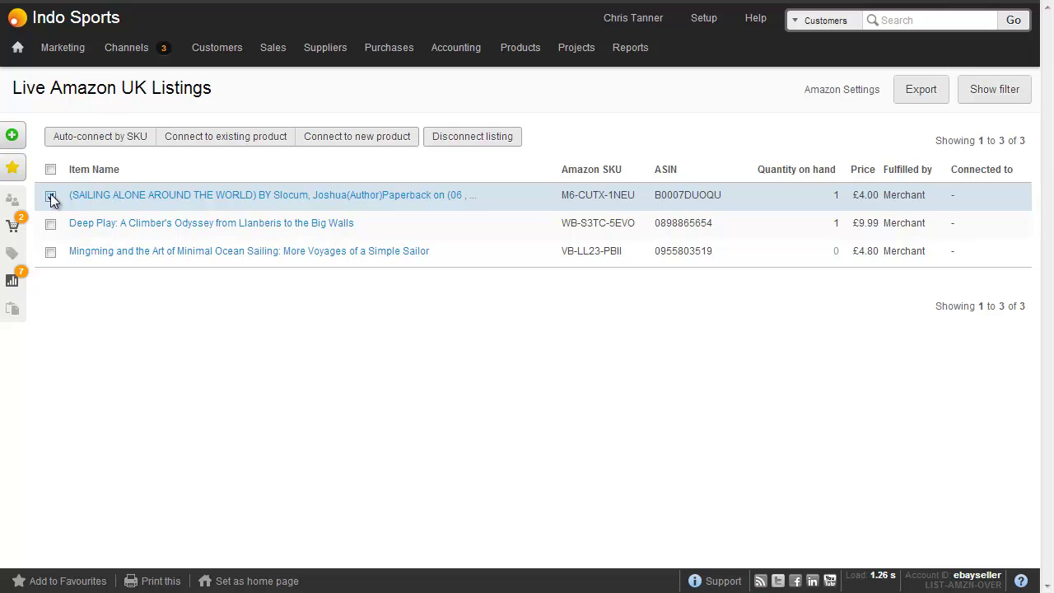
pyautogui.click(343, 138)
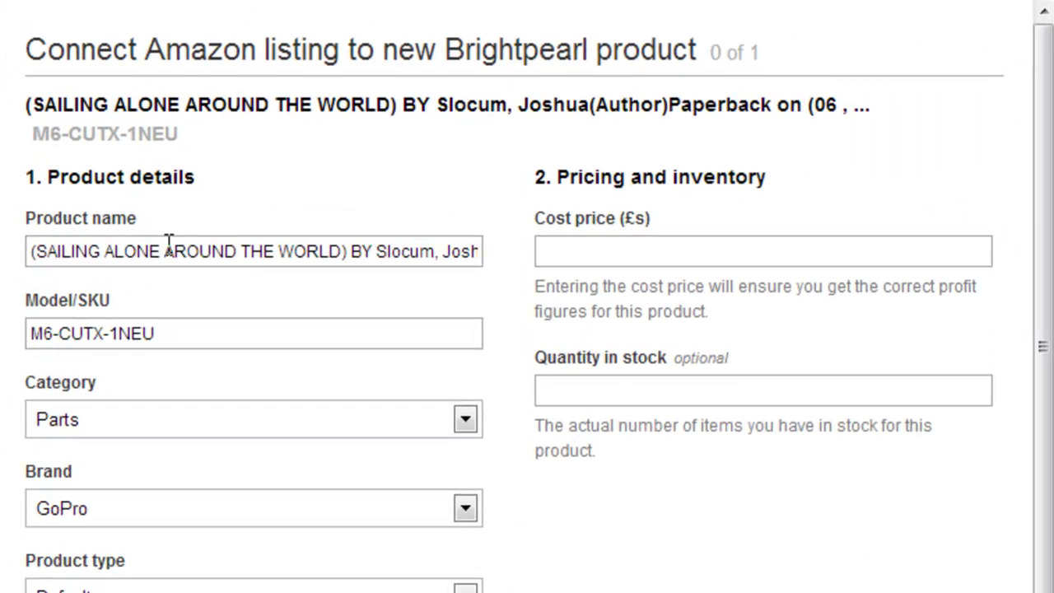
pyautogui.click(167, 245)
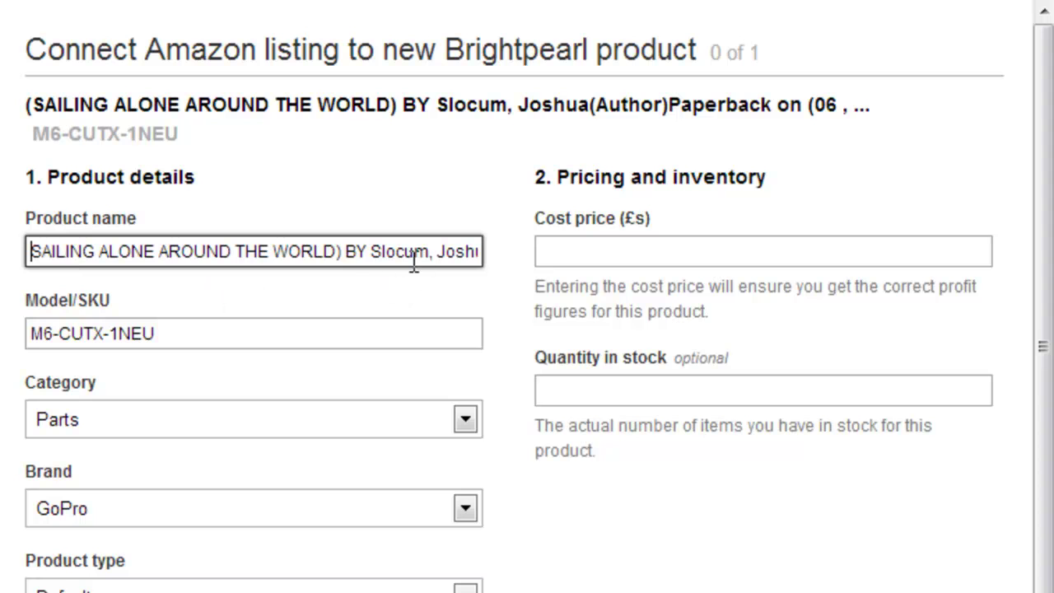
pyautogui.moveTo(340, 252); pyautogui.dragTo(684, 248)
pyautogui.press('BackSpace')
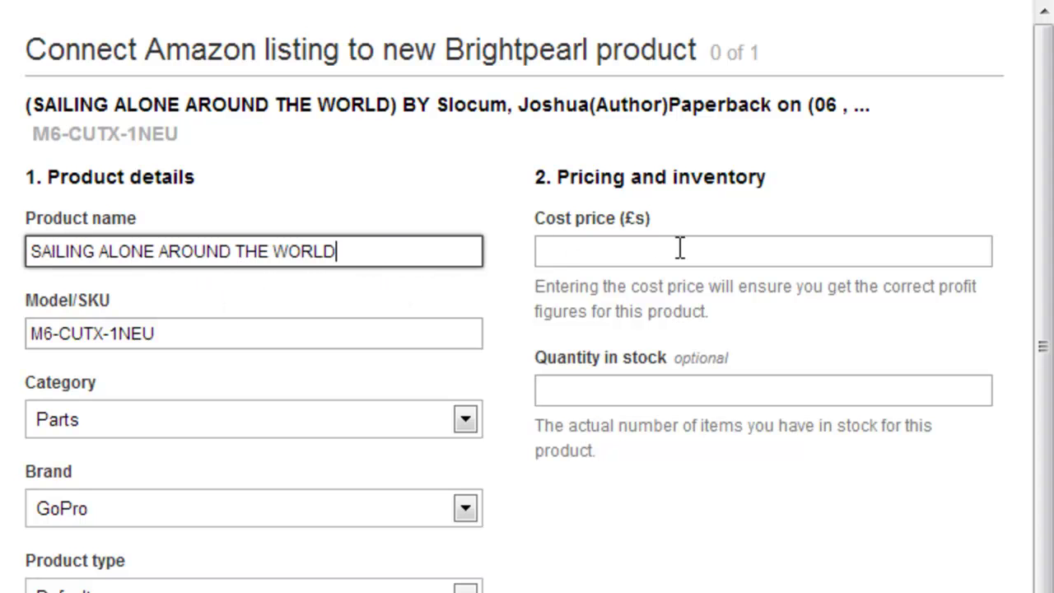
# Step: Replace the new product's SKU with SASLOC
pyautogui.click(188, 327)
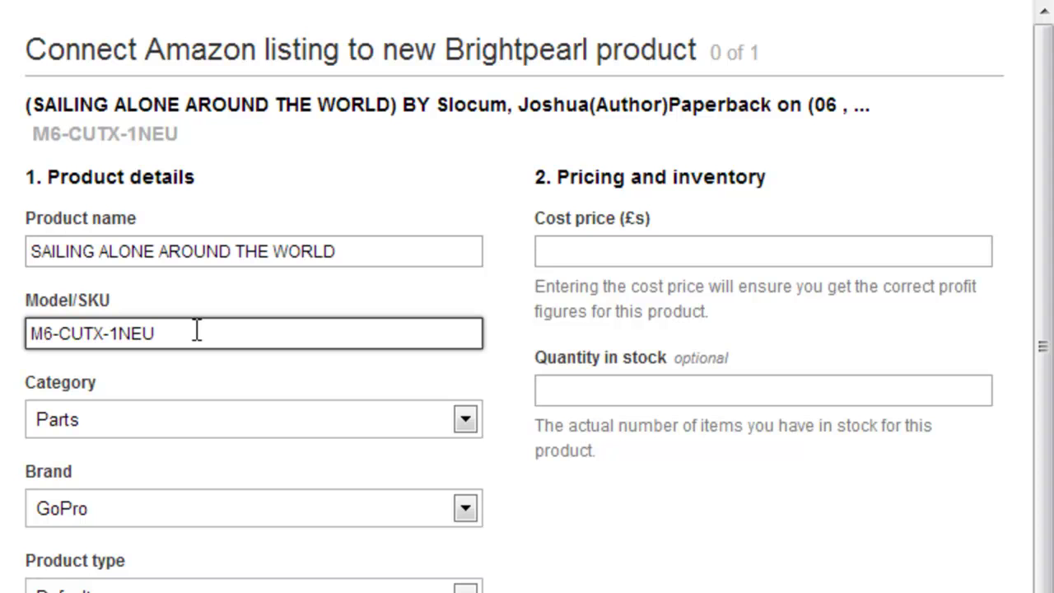
pyautogui.hotkey('ctrl', 'a')
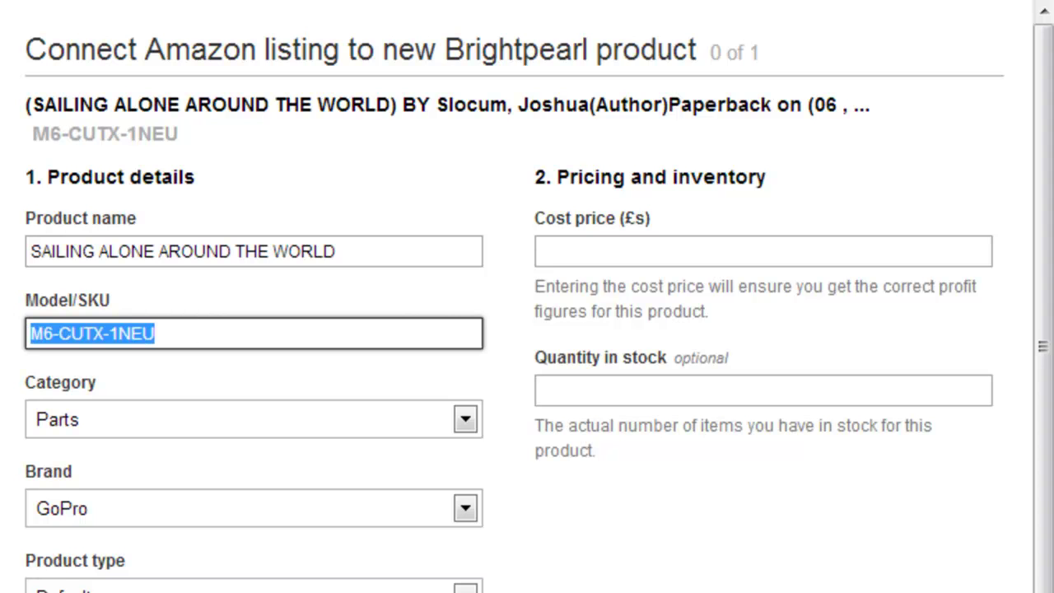
pyautogui.write('SASLOC')
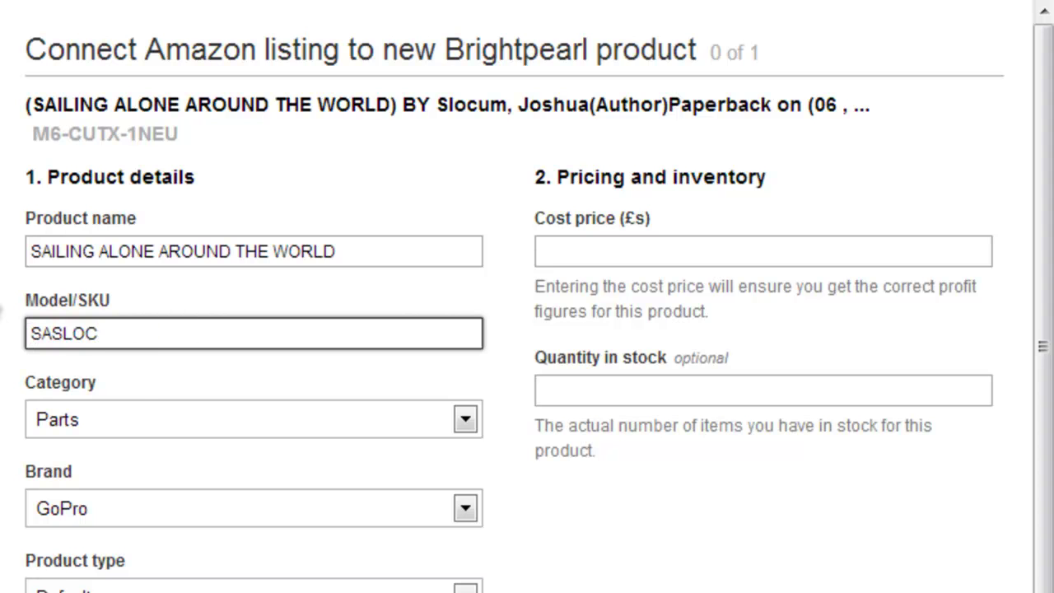
# Step: Set the new product's category to Books, brand to Other and product type to Default
pyautogui.click(140, 412)
pyautogui.click(130, 475)
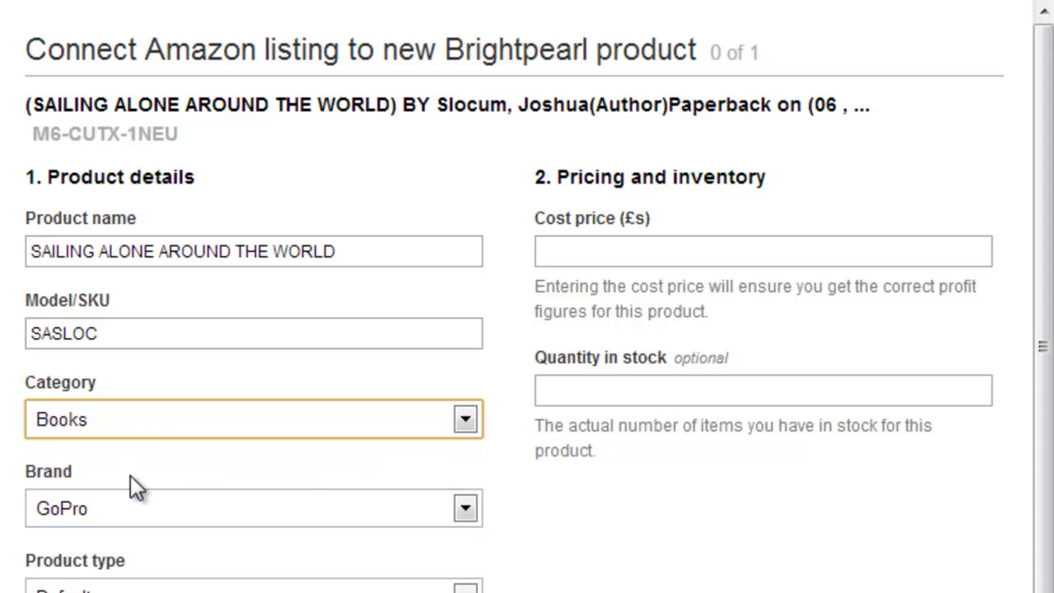
pyautogui.click(135, 504)
pyautogui.click(136, 583)
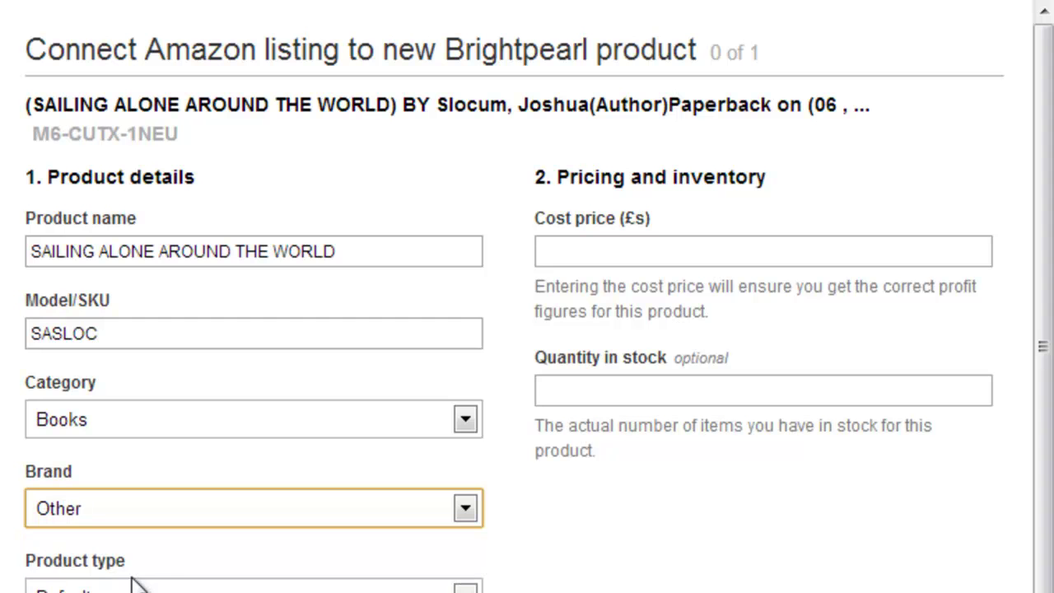
pyautogui.scroll(-3, 134, 582)
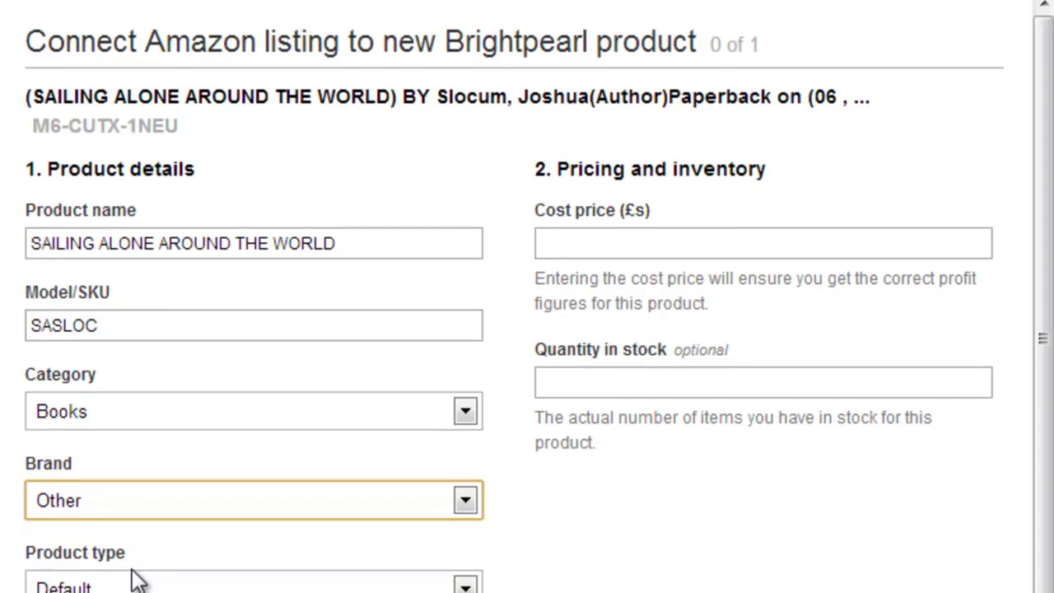
pyautogui.click(130, 455)
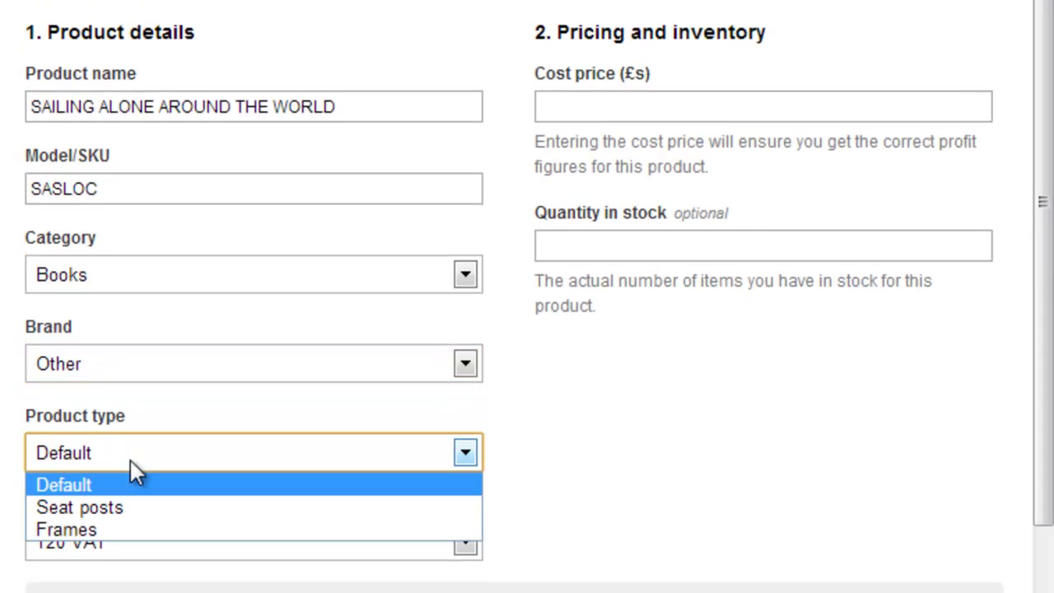
pyautogui.click(132, 477)
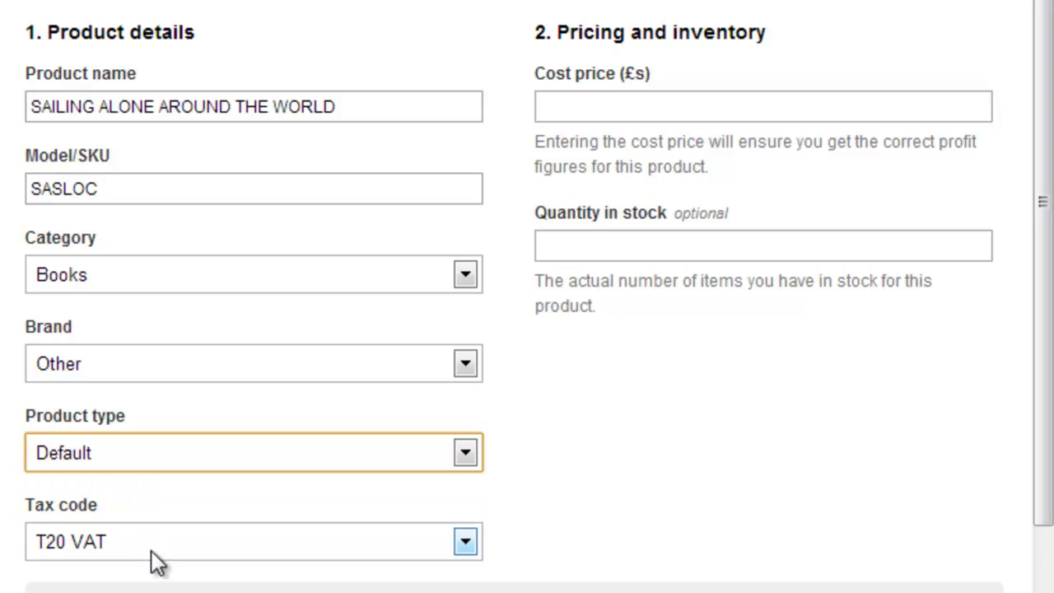
# Step: Enter a cost price of £2 and a stock quantity of 2, and create the product
pyautogui.click(657, 107)
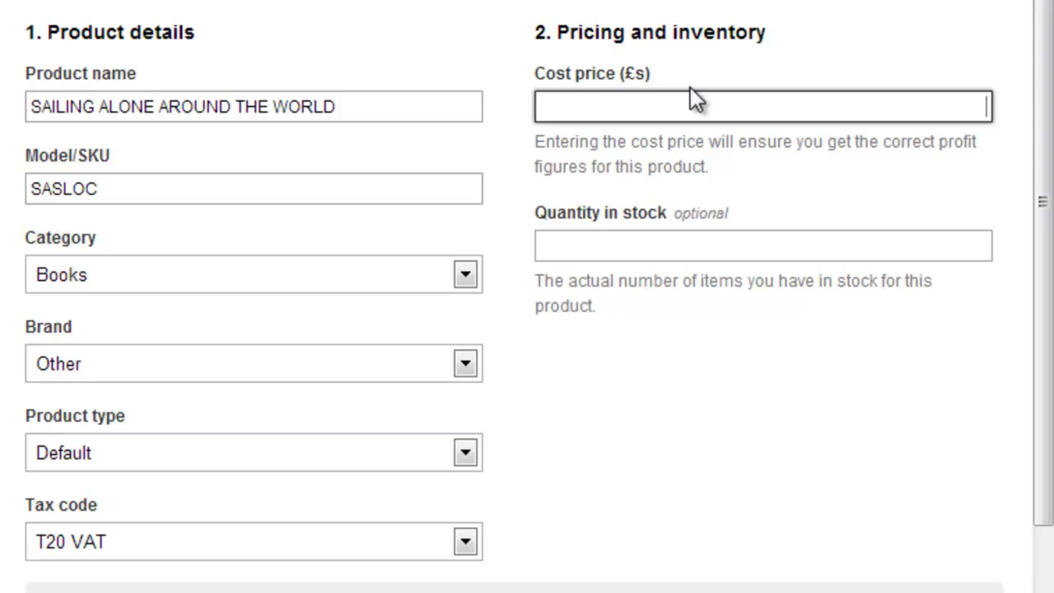
pyautogui.write('2')
pyautogui.click(786, 246)
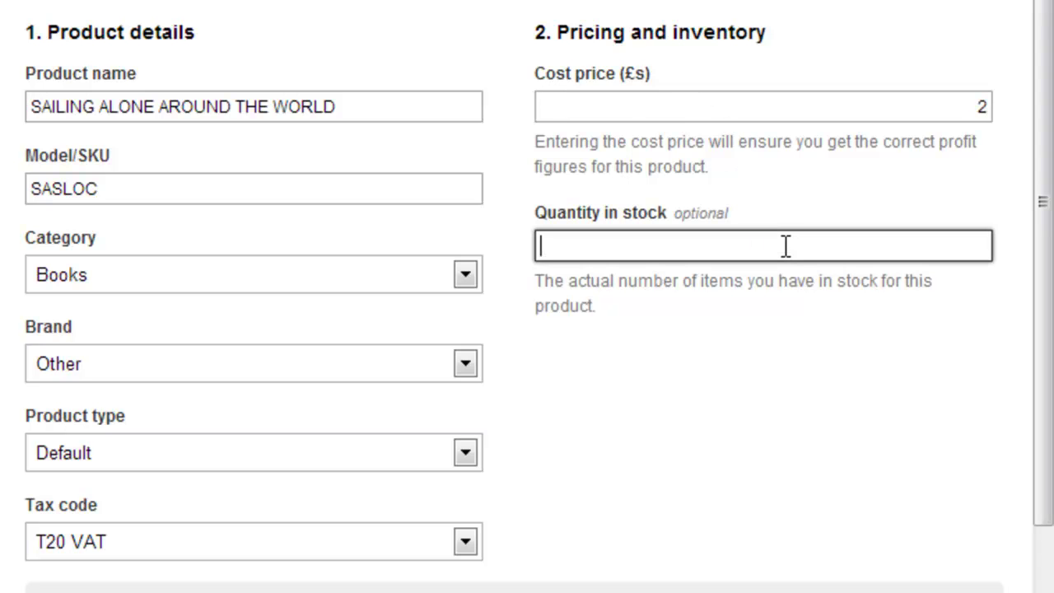
pyautogui.write('2')
pyautogui.scroll(-1, 786, 246)
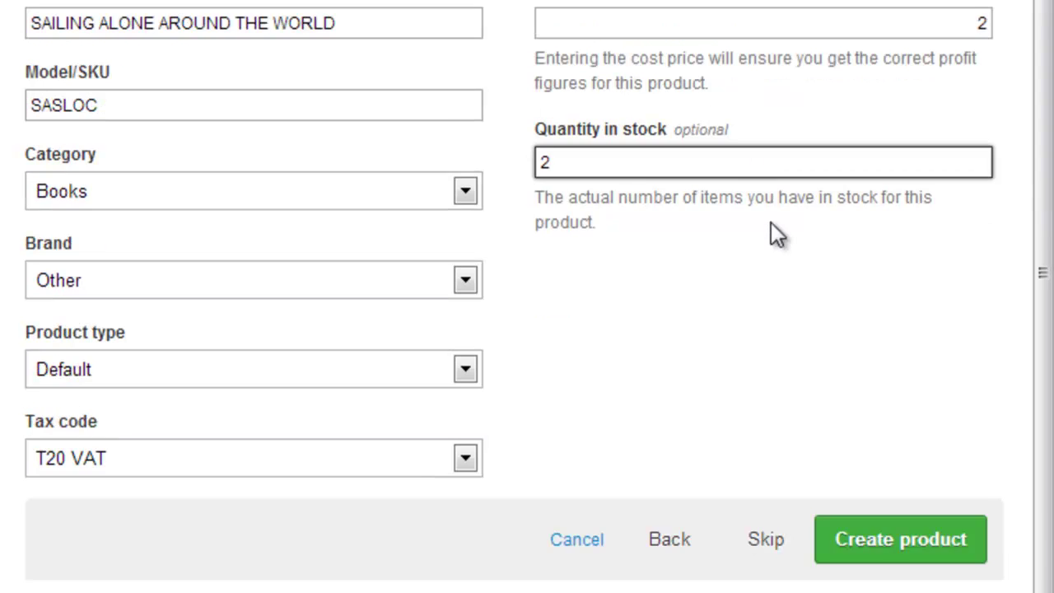
pyautogui.click(886, 544)
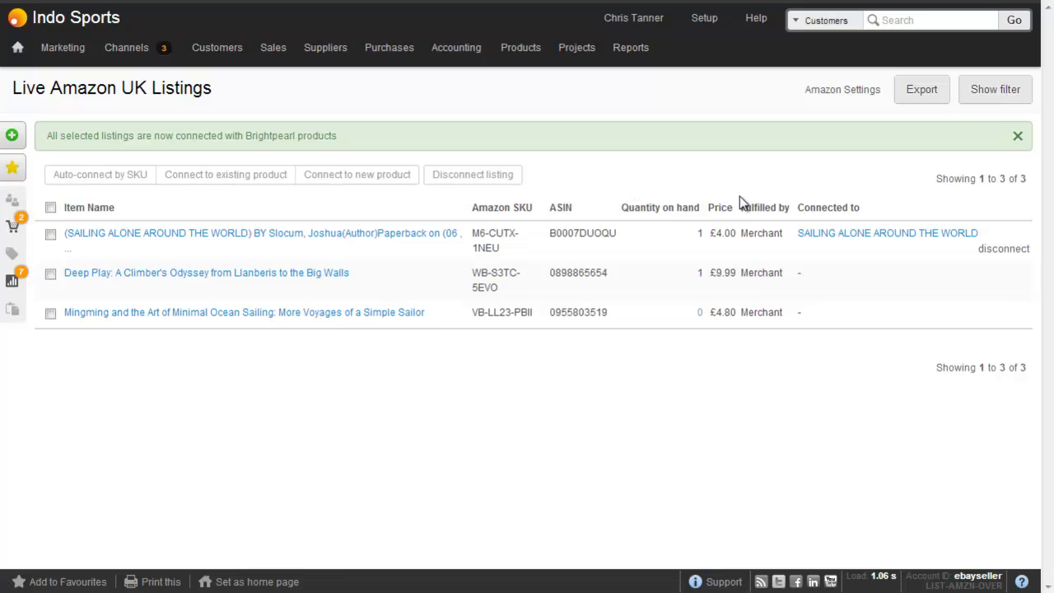
# Step: Review the inventory of the product connected to the Sailing Alone listing and open it for editing
pyautogui.click(853, 237)
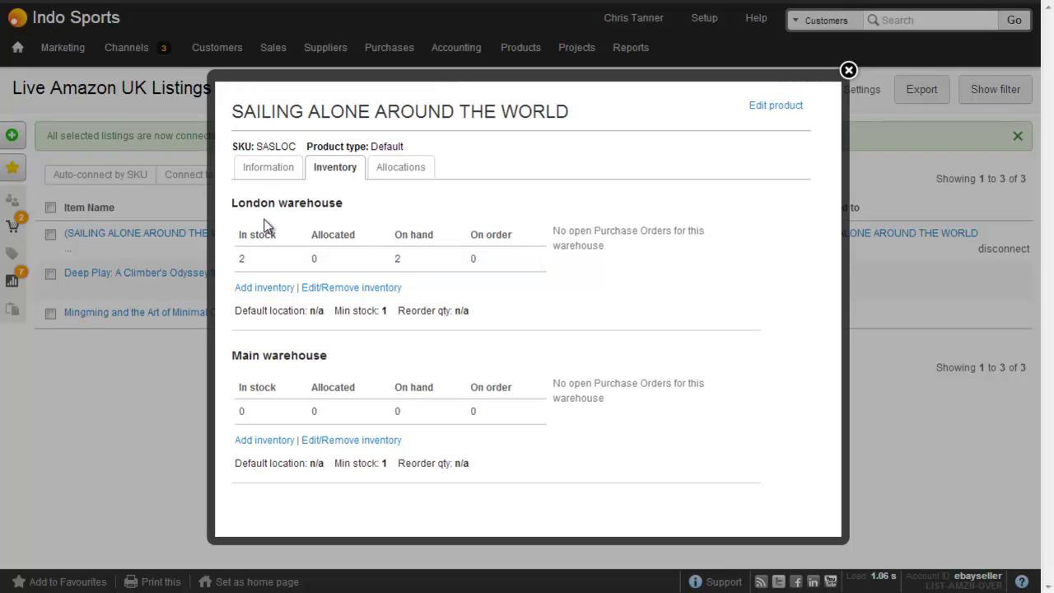
pyautogui.click(803, 110)
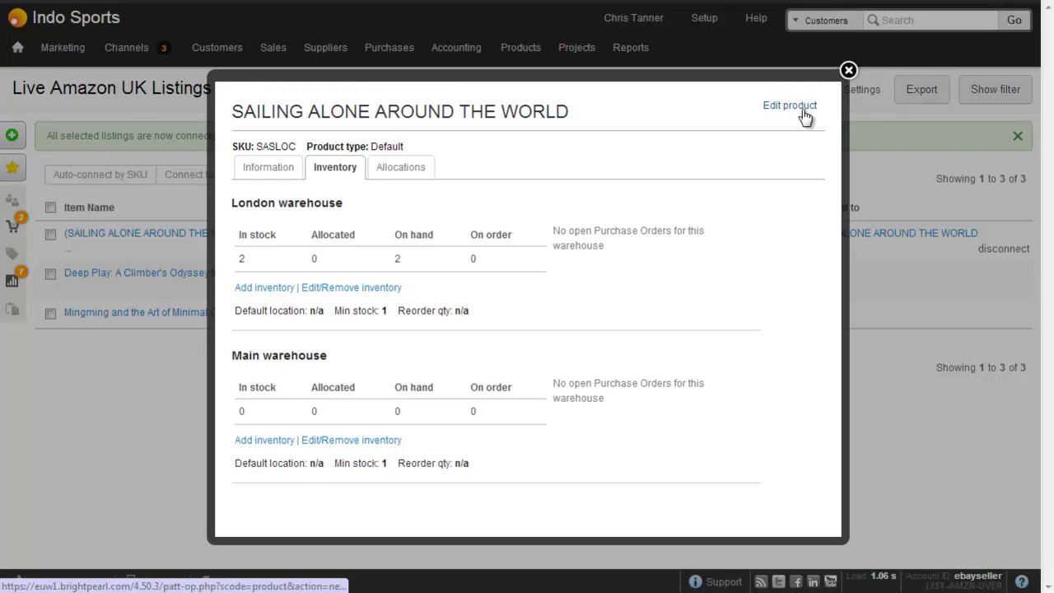
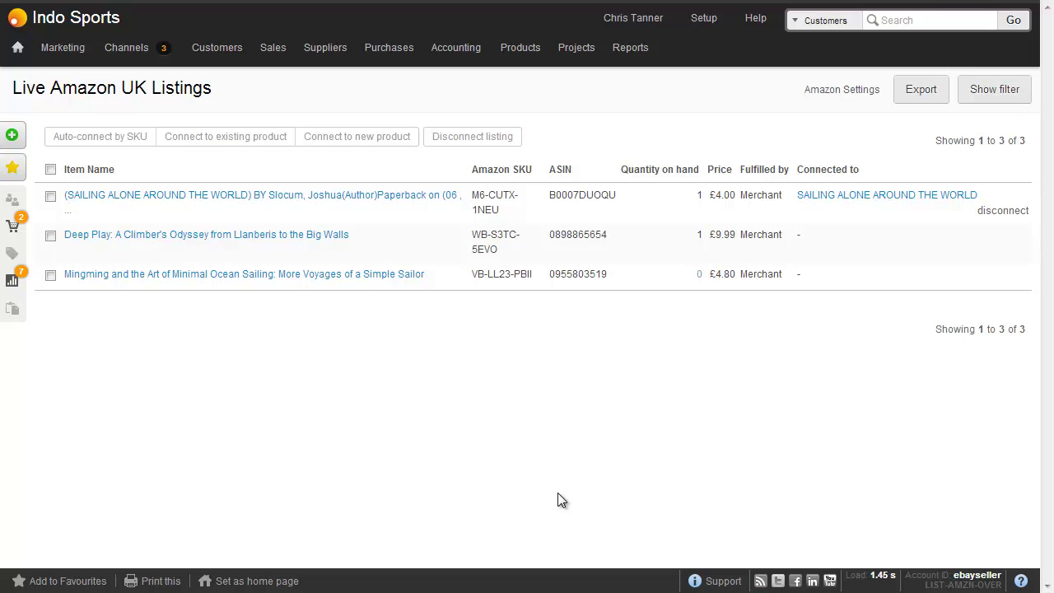
# Step: Start connecting the Deep Play listing to an existing product and search the products for "deep"
pyautogui.click(50, 237)
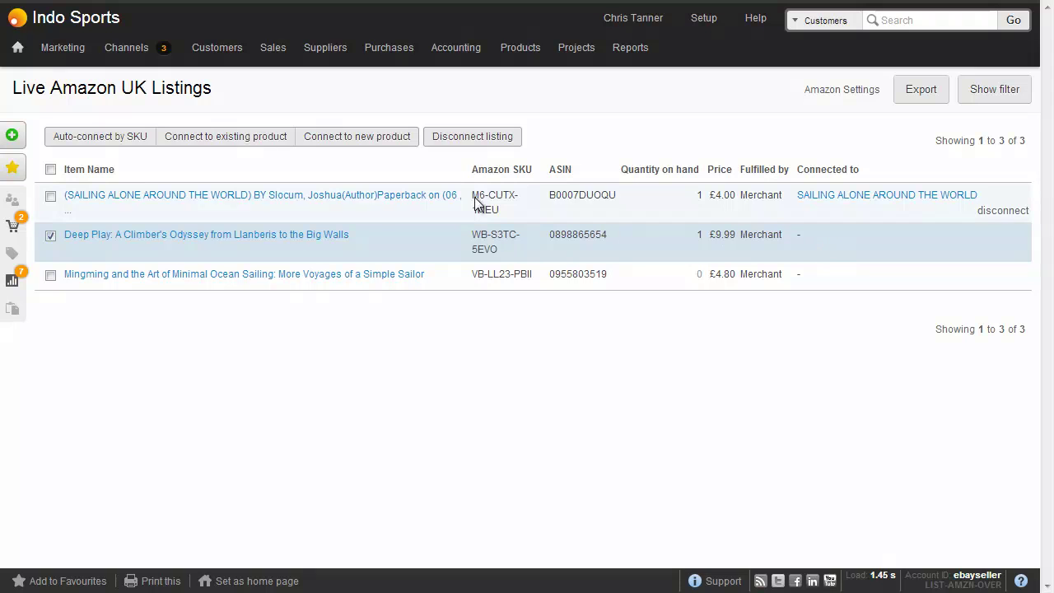
pyautogui.click(266, 141)
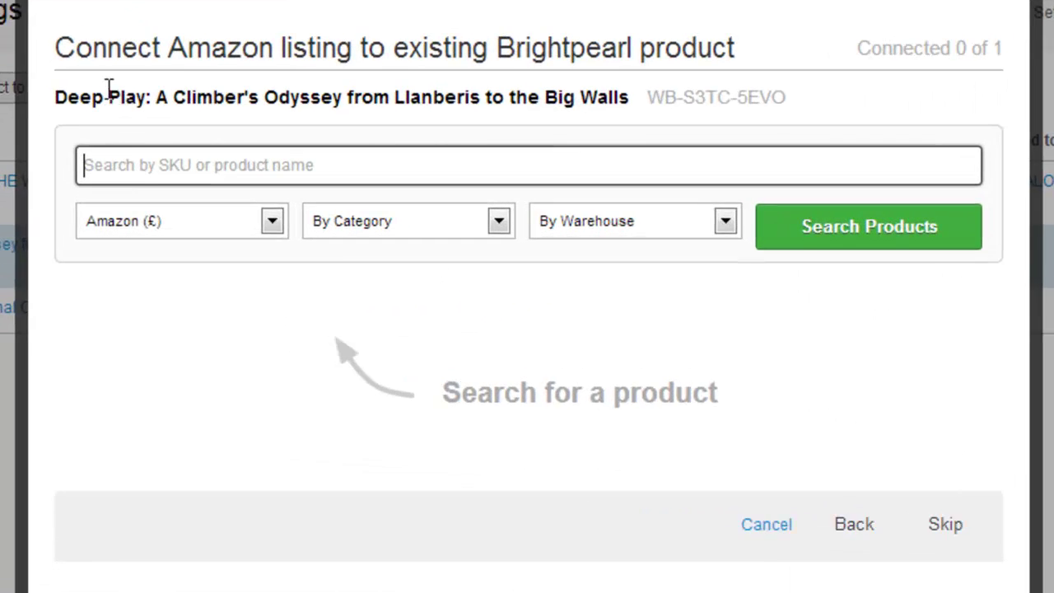
pyautogui.write('deep')
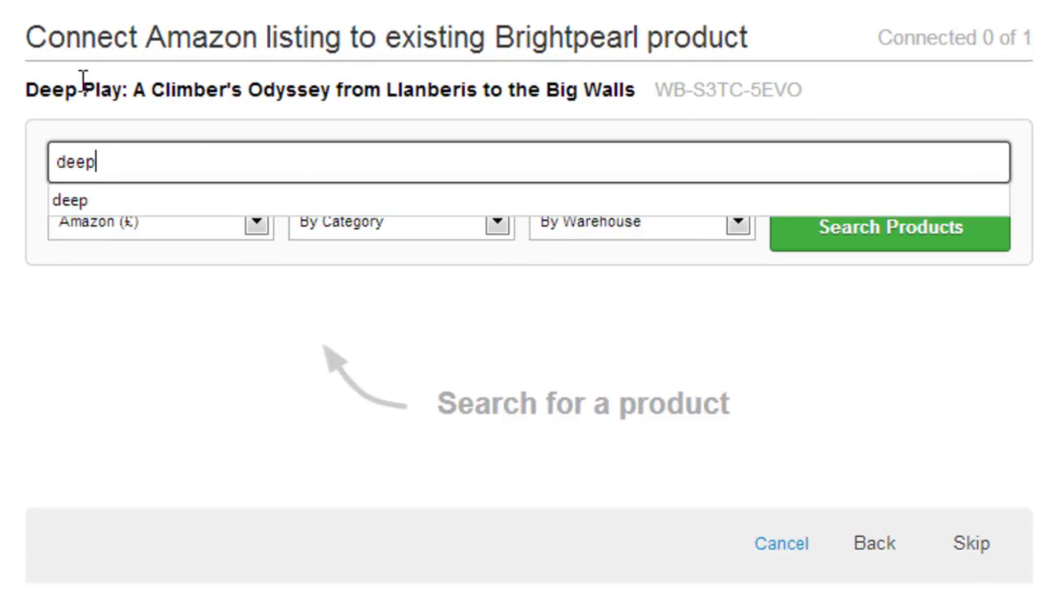
pyautogui.press('Return')
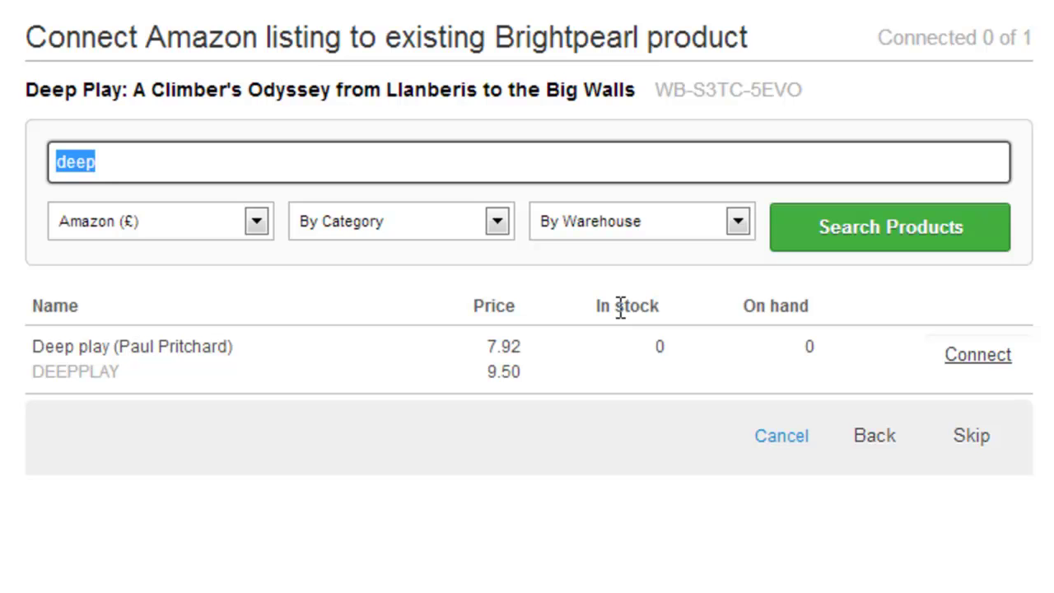
# Step: Filter the product search by London warehouse and connect the Deep Play listing to the DEEPPLAY product
pyautogui.click(560, 224)
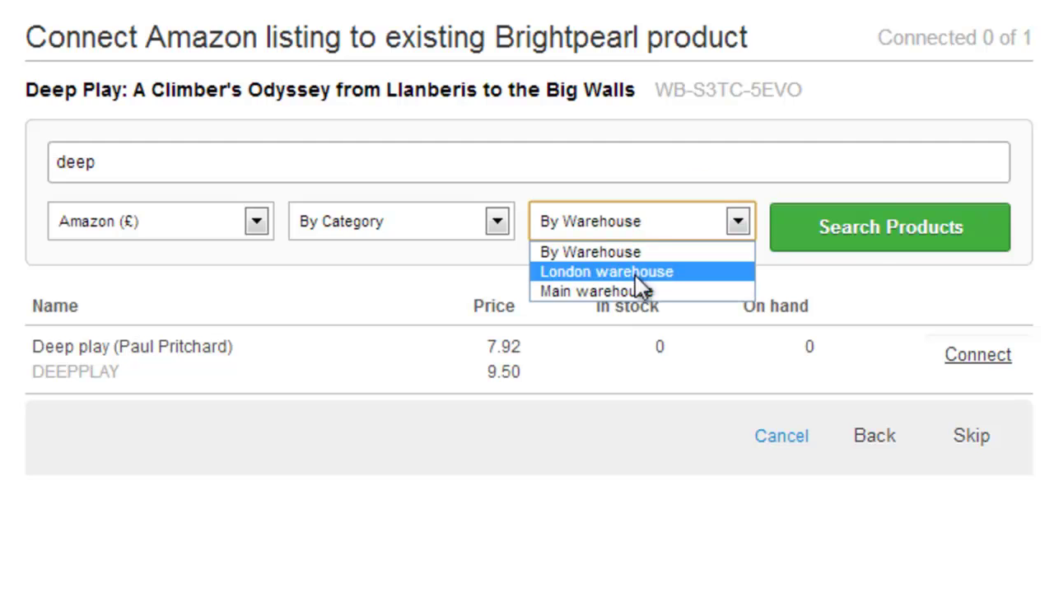
pyautogui.click(565, 272)
pyautogui.click(867, 247)
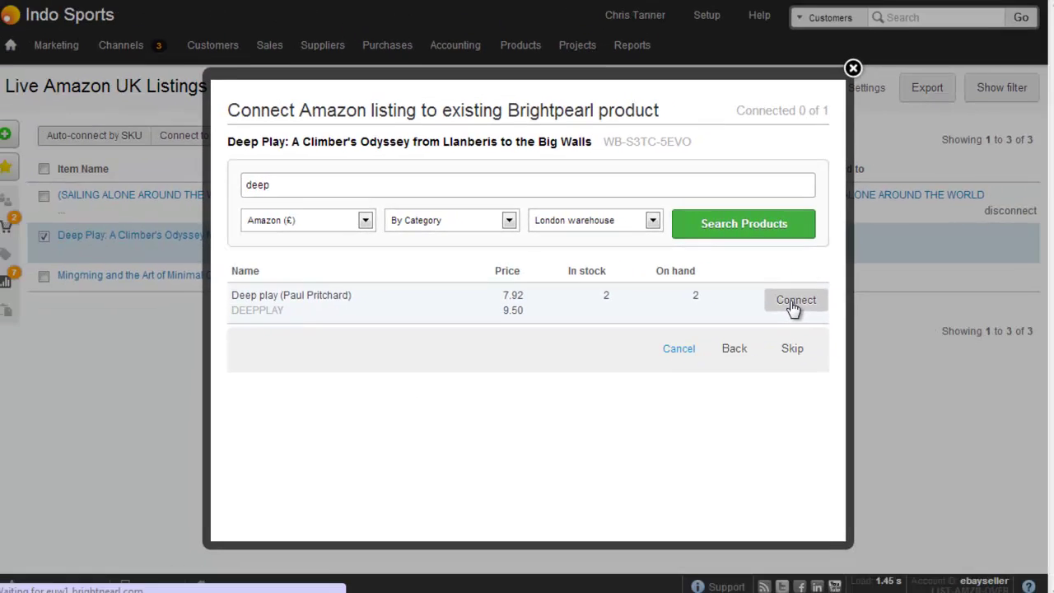
pyautogui.click(972, 362)
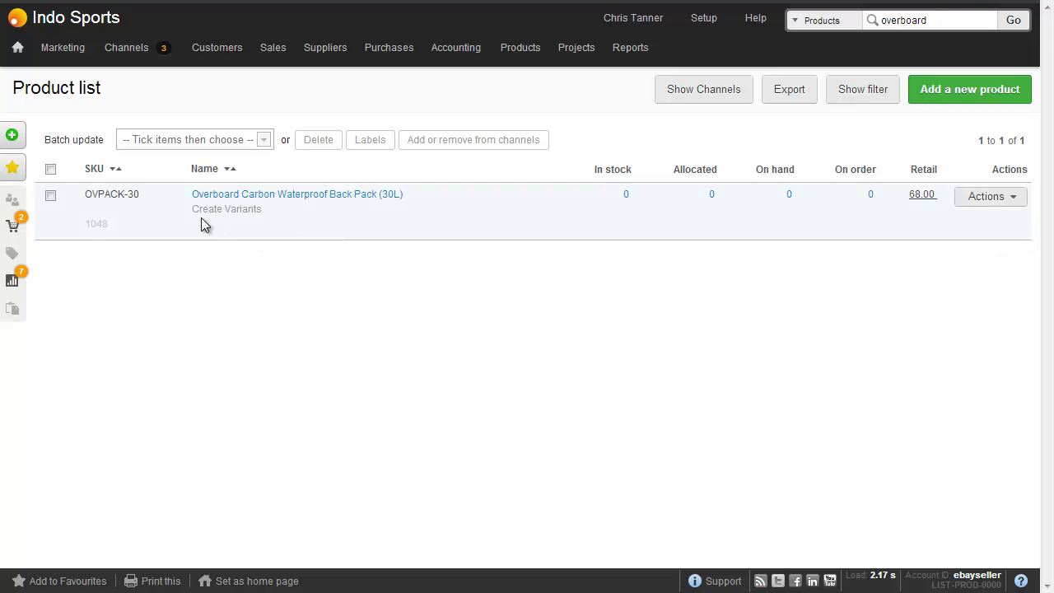
# Step: Copy the SKU OVPACK-30 of the Overboard Carbon Waterproof Back Pack from the product list
pyautogui.moveTo(84, 194); pyautogui.dragTo(143, 194)
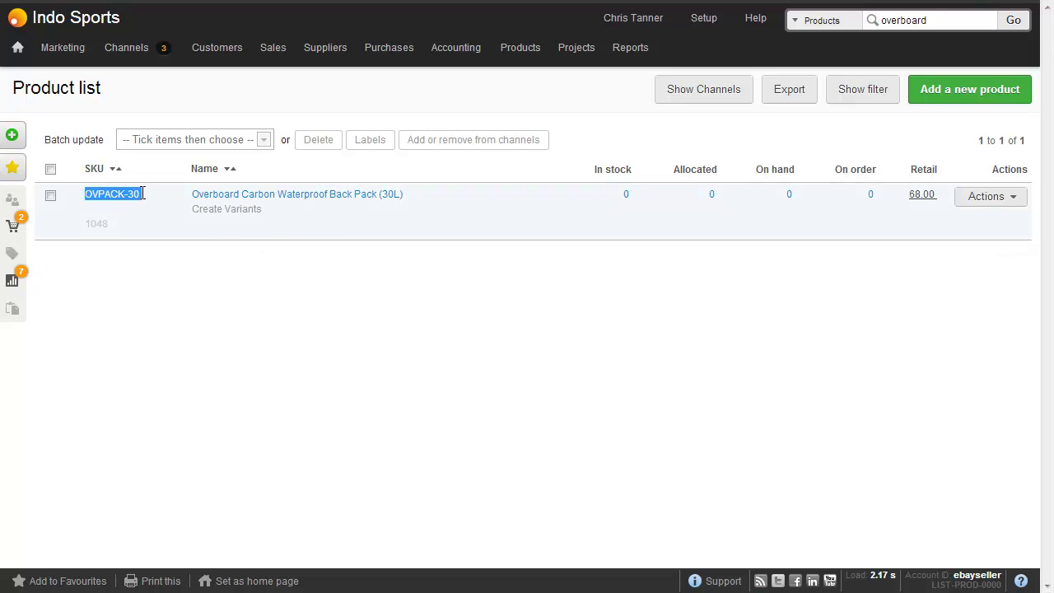
pyautogui.rightClick(117, 193)
pyautogui.click(145, 205)
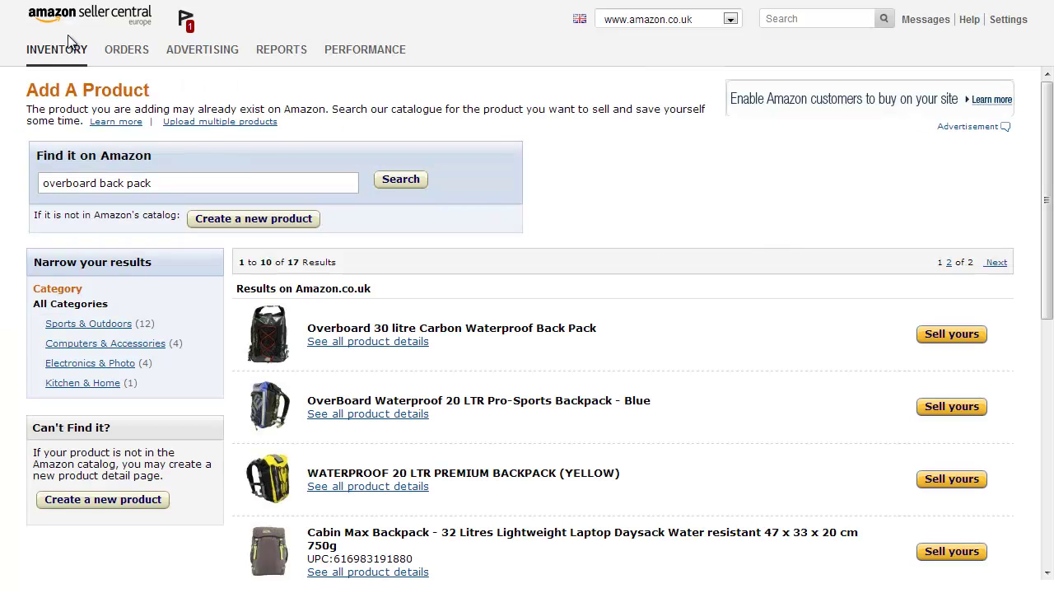
# Step: In Amazon Seller Central, start an offer for the Overboard 30 litre Carbon Waterproof Back Pack with seller SKU OVPACK-30 and condition New
pyautogui.moveTo(57, 50)
pyautogui.click(943, 339)
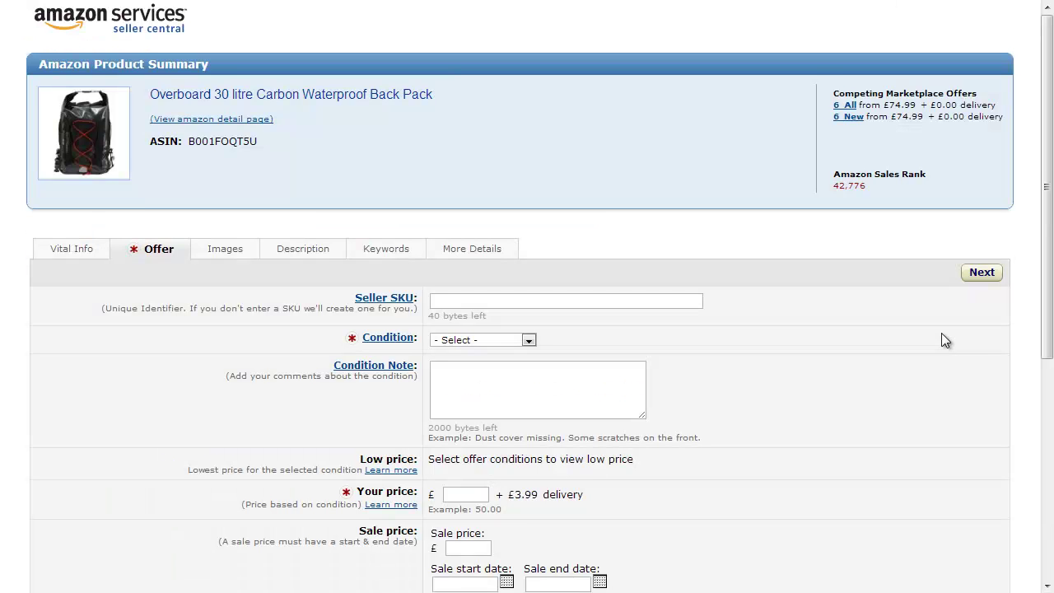
pyautogui.click(637, 301)
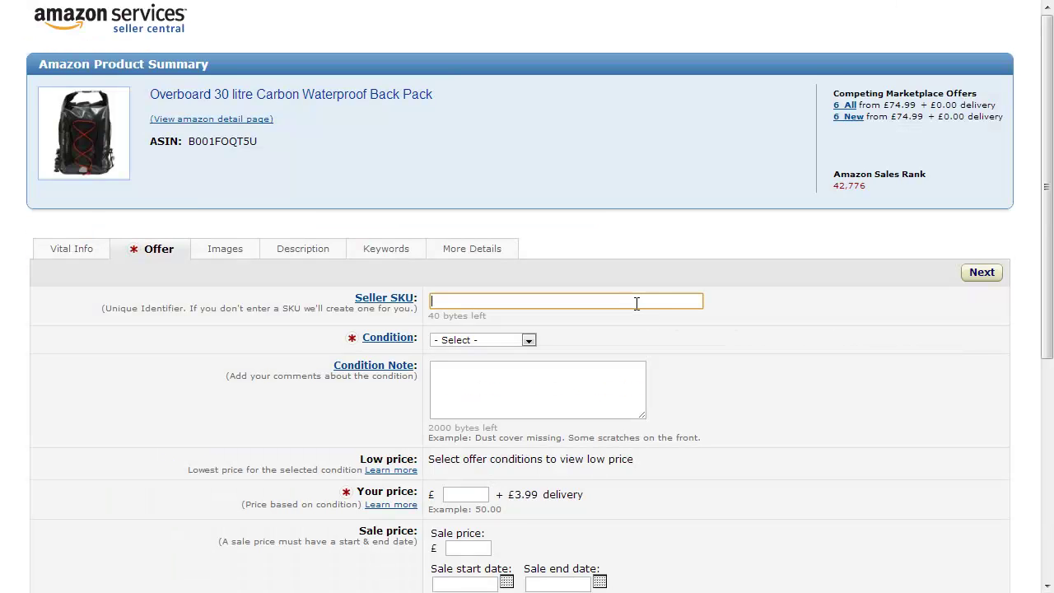
pyautogui.write('OVPACK-30')
pyautogui.click(501, 341)
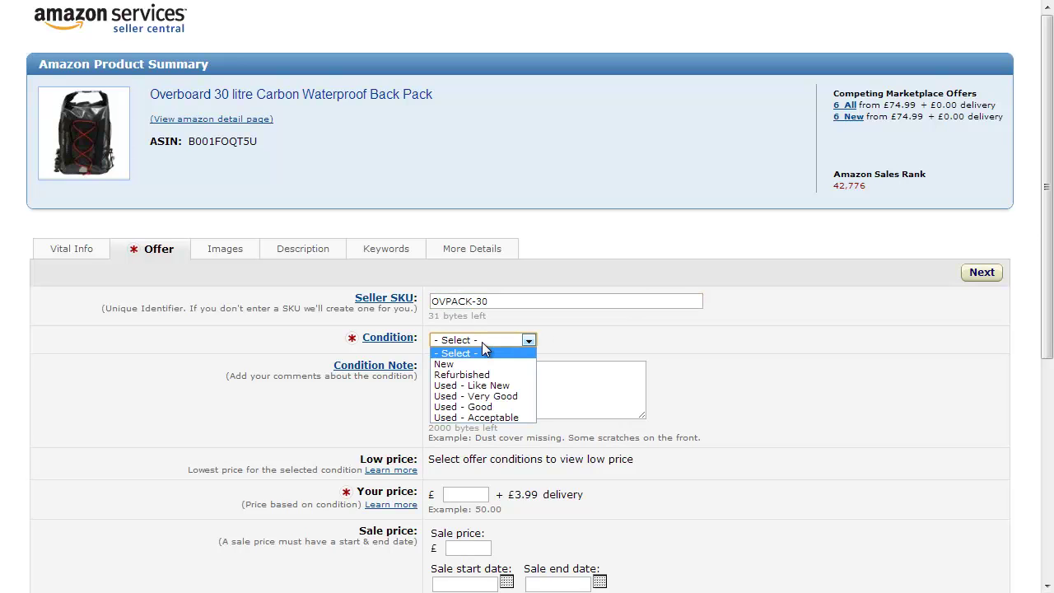
pyautogui.click(489, 364)
# Step: Set the backpack offer's price to £68.99 and quantity to 1, and save the listing
pyautogui.click(466, 497)
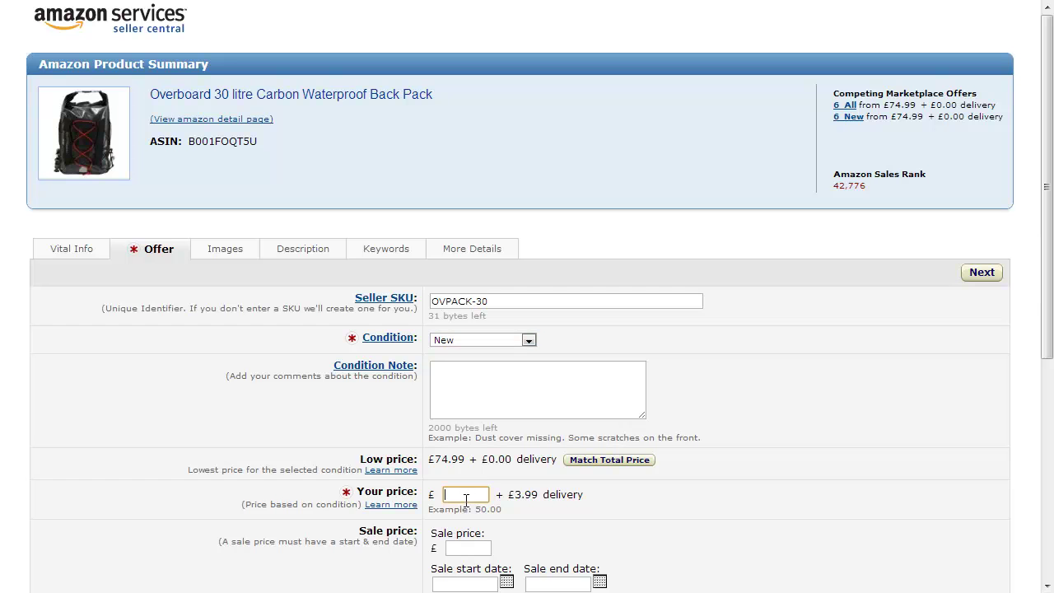
pyautogui.write('68.99')
pyautogui.scroll(-2, 482, 497)
pyautogui.scroll(-2, 480, 494)
pyautogui.click(439, 453)
pyautogui.write('1')
pyautogui.scroll(-5, 439, 453)
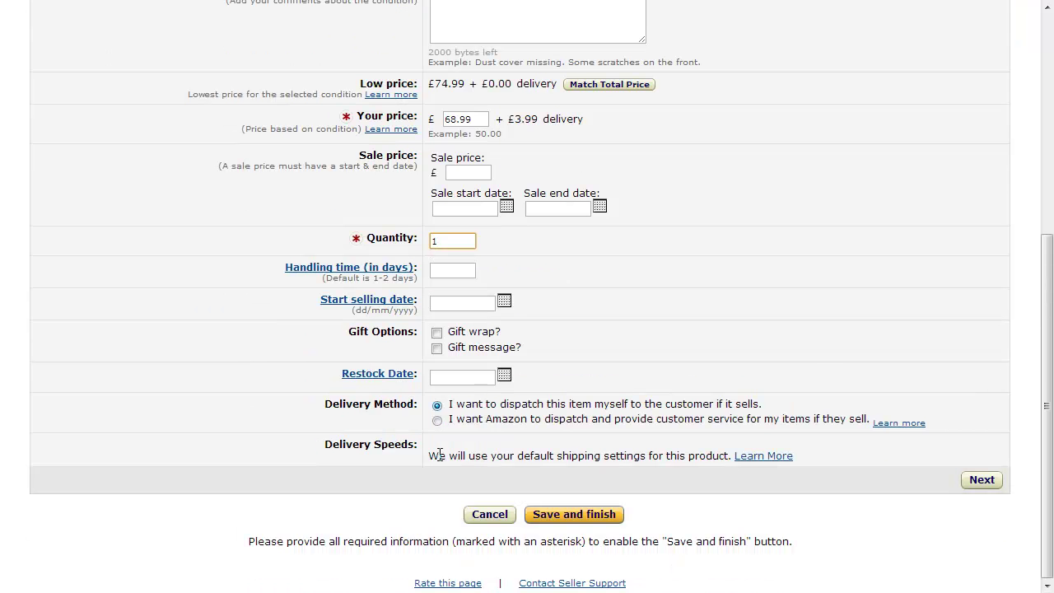
pyautogui.click(575, 517)
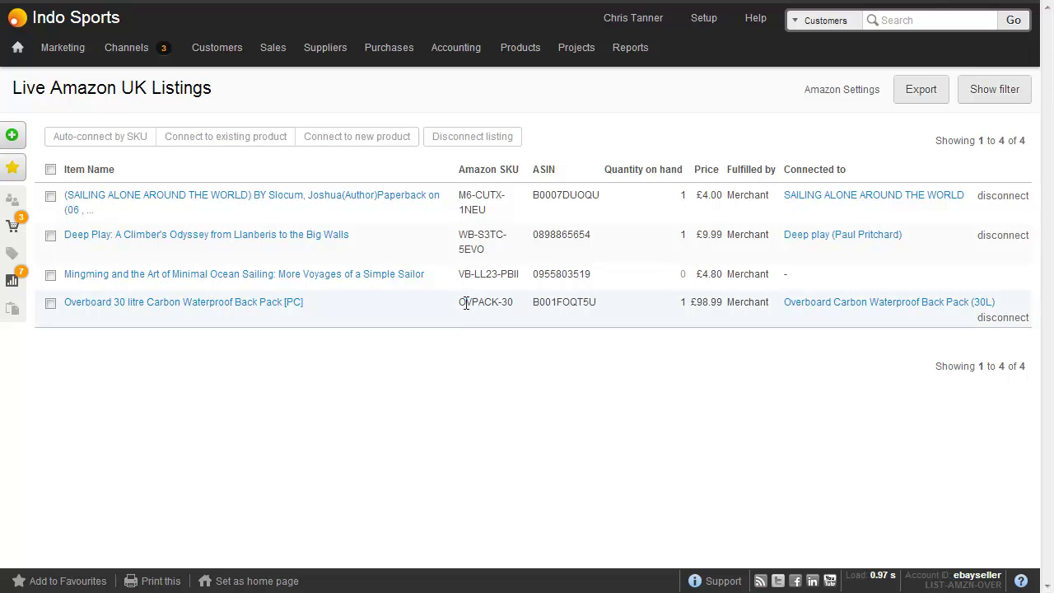
# Step: Back in Brightpearl, open the Amazon channel alerts and mark all of them as read
pyautogui.moveTo(460, 302); pyautogui.dragTo(513, 307)
pyautogui.moveTo(142, 56)
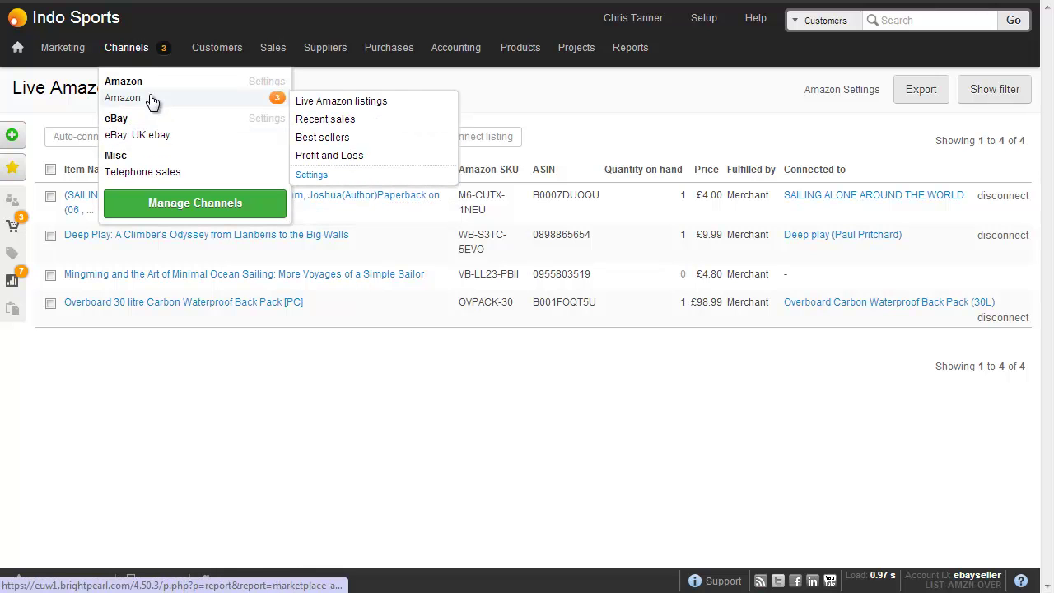
pyautogui.click(278, 98)
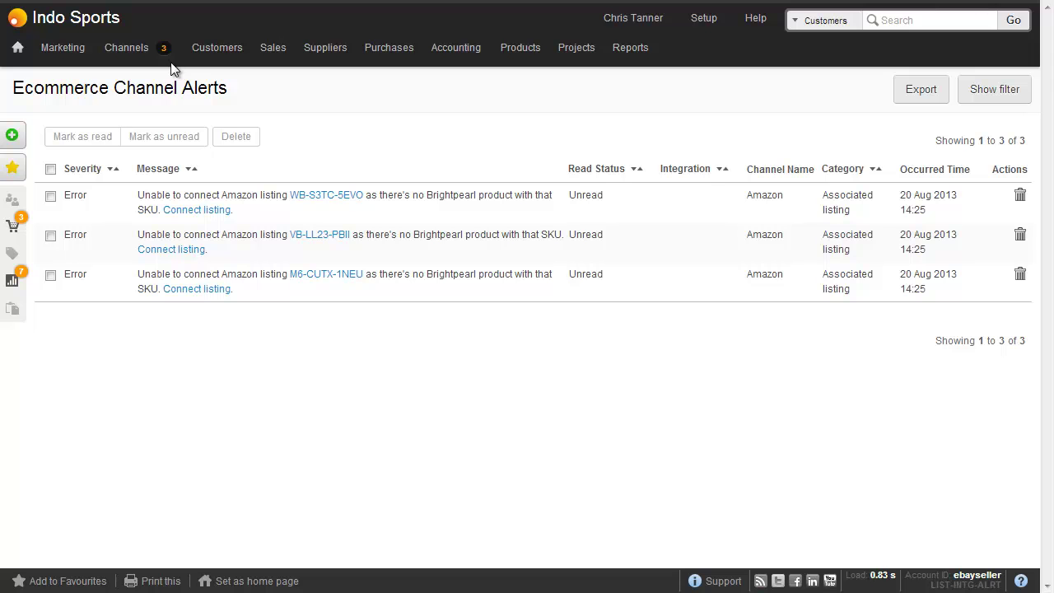
pyautogui.click(52, 169)
pyautogui.click(83, 136)
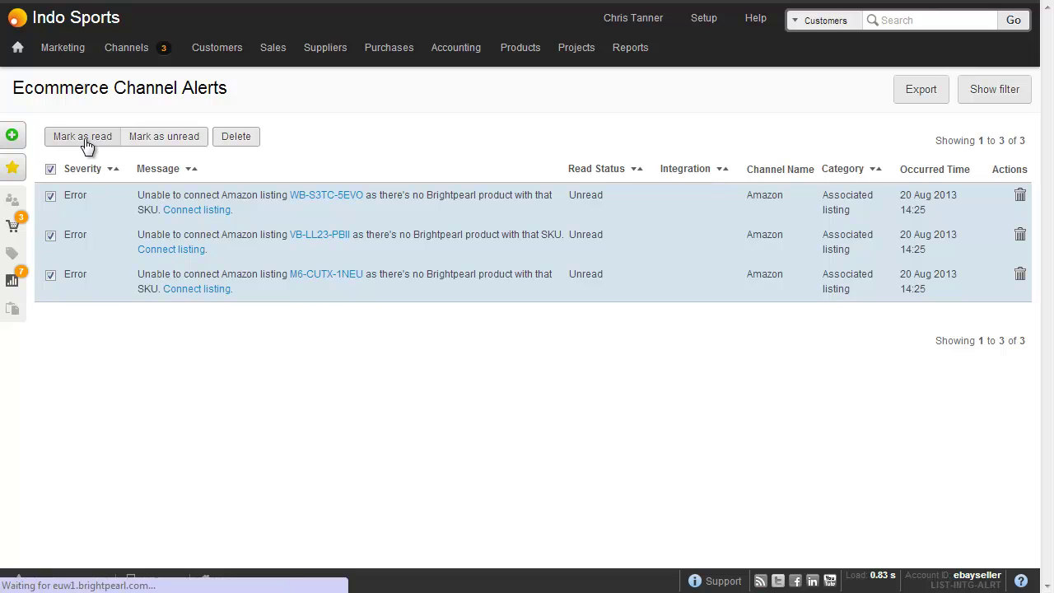